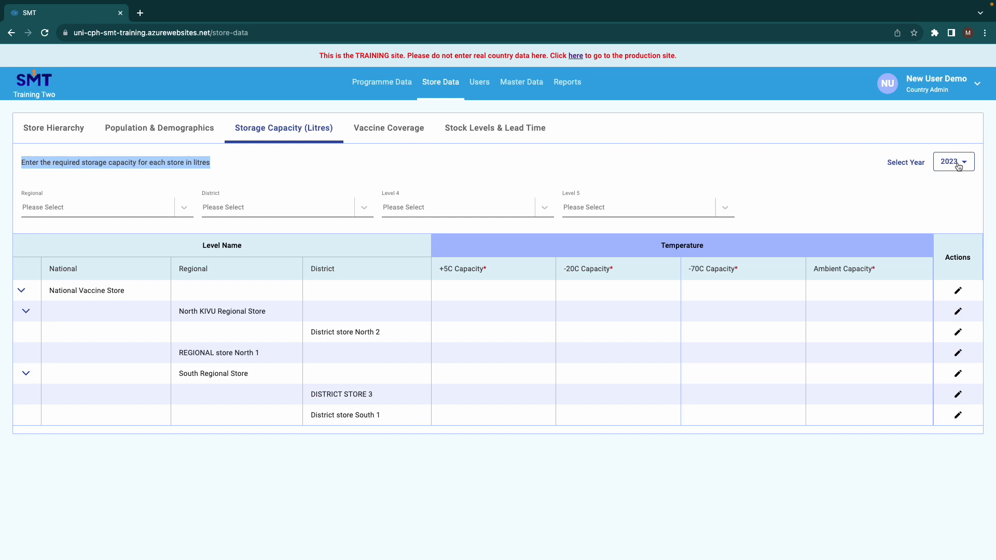
Step: Choose 2023 as the year for the required storage capacity data
left_click(958, 166)
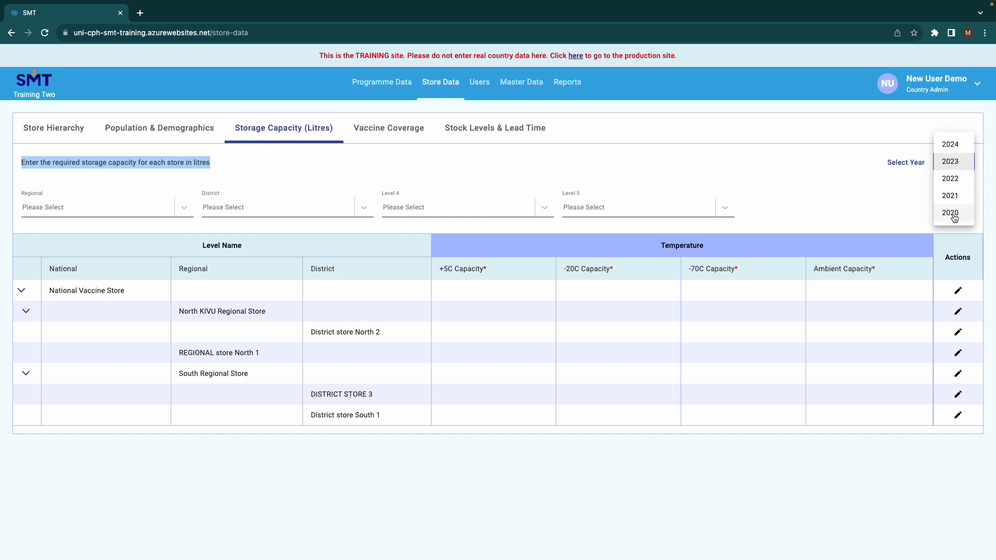
left_click(953, 161)
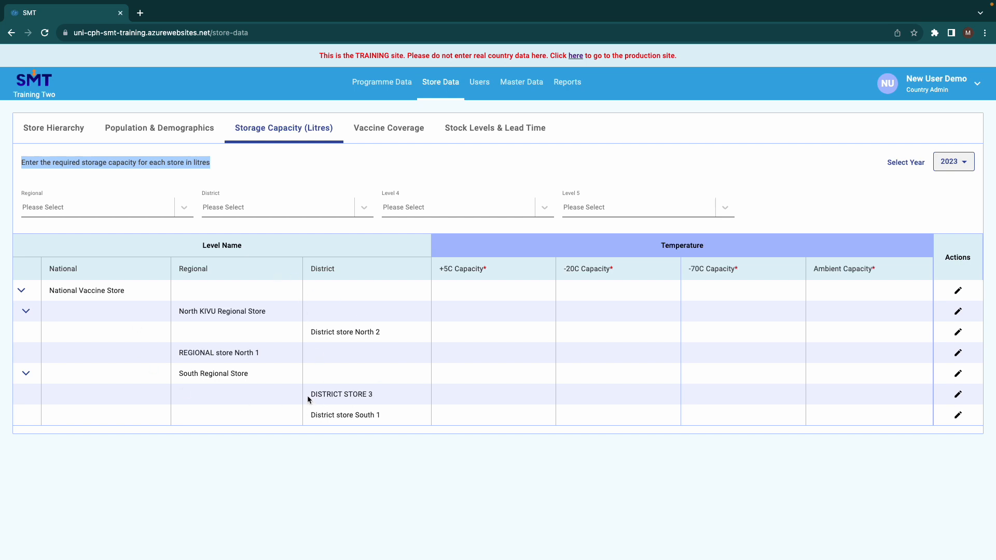
Step: Filter the store table by the district DISTRICT STORE 3 and clear that filter again
left_click_drag(312, 395, 373, 394)
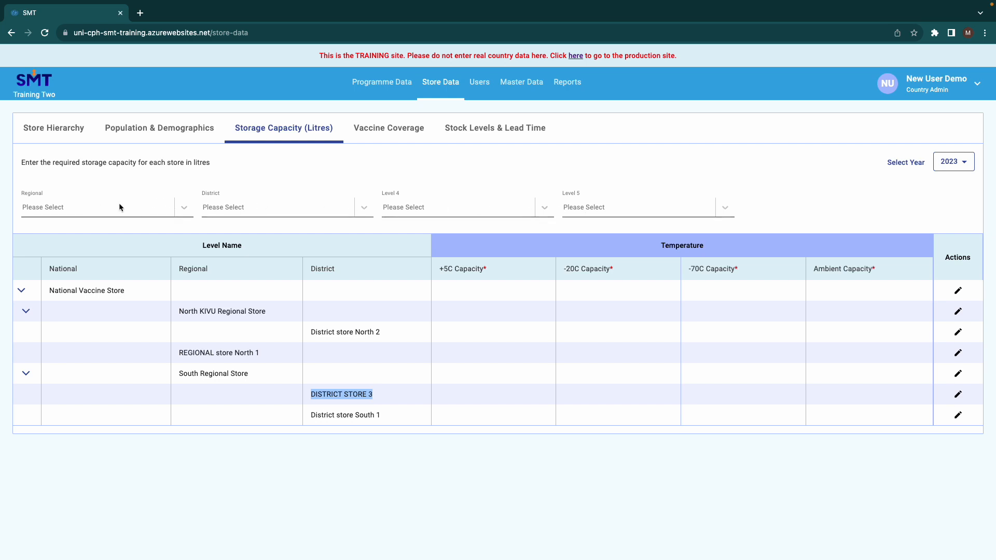
left_click(185, 209)
left_click(186, 208)
left_click(185, 209)
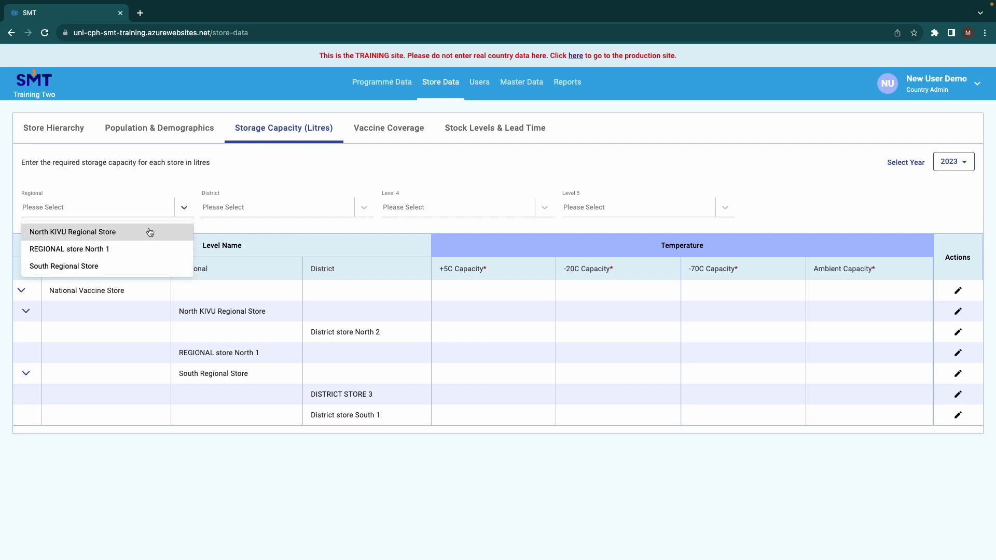
left_click(223, 208)
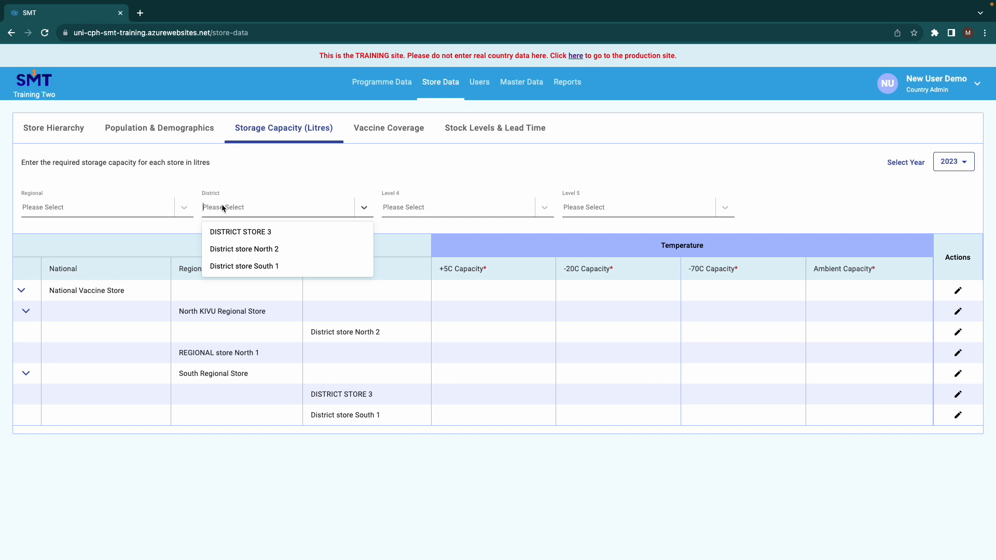
type("3")
key("Return")
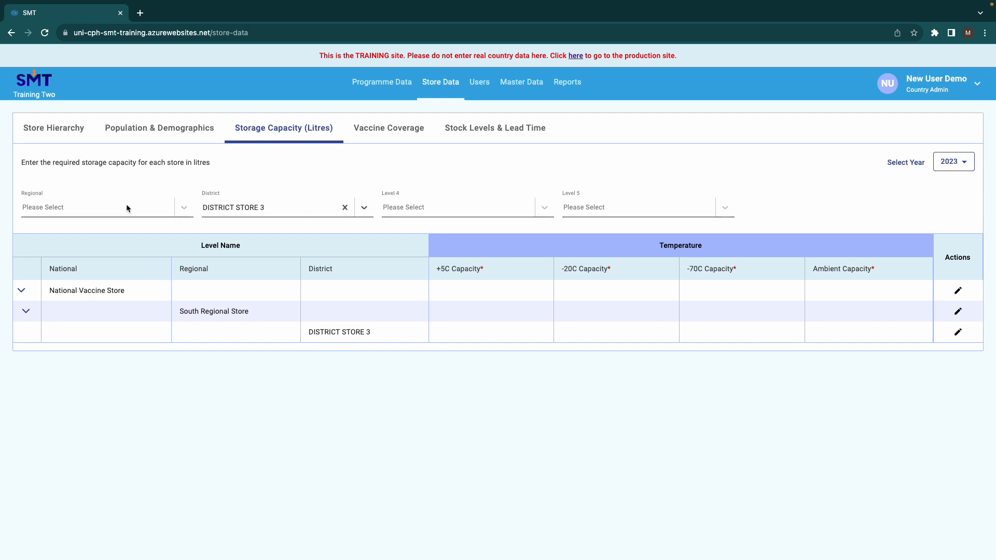
left_click(345, 209)
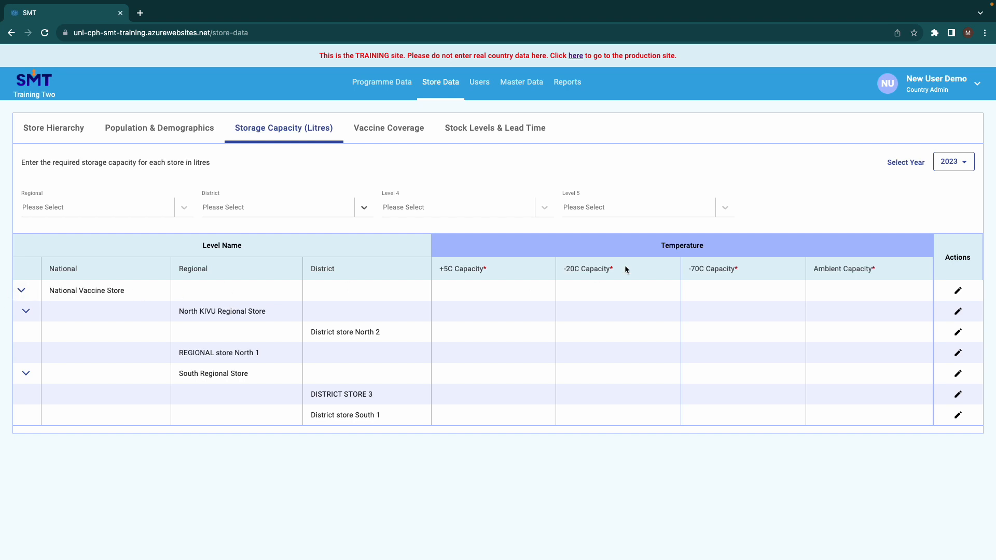
Step: Open the National Vaccine Store's storage capacity for editing and go through its +5C, -20C, -70C and ambient entries
left_click(958, 291)
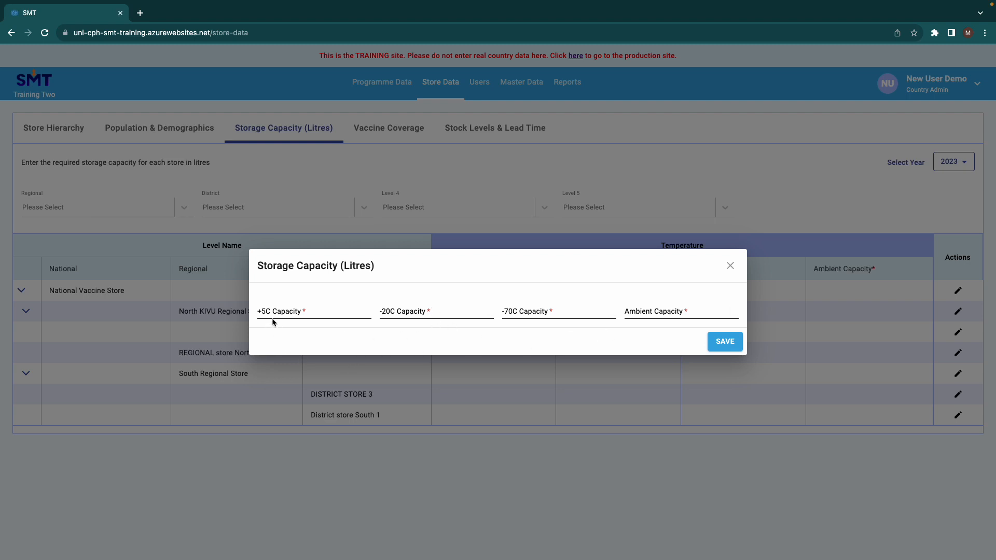
left_click(306, 309)
left_click(396, 313)
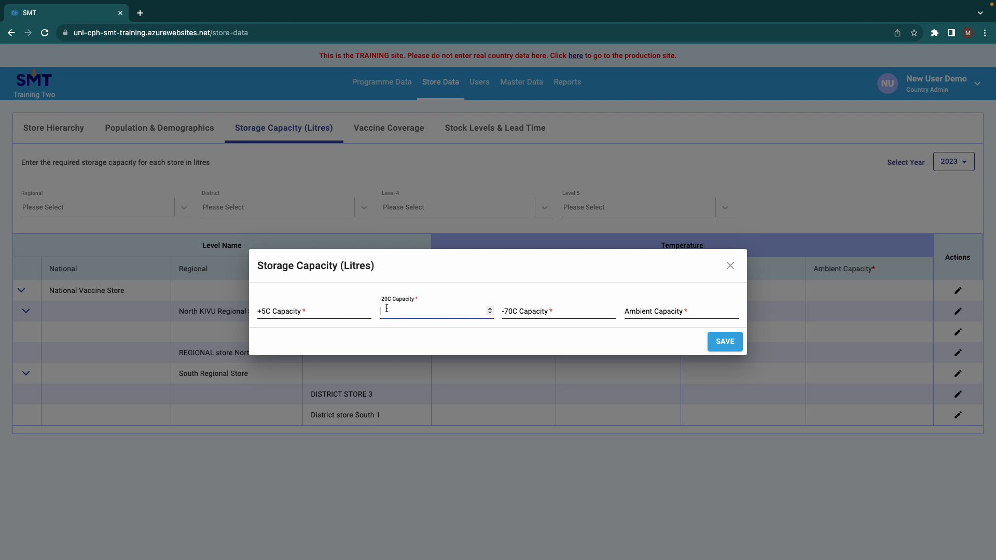
left_click(509, 314)
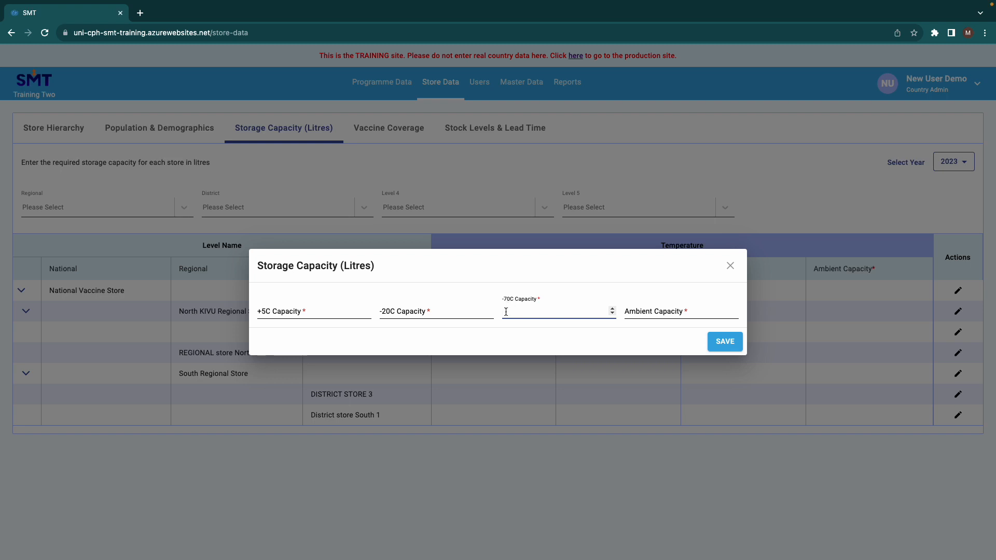
left_click(646, 314)
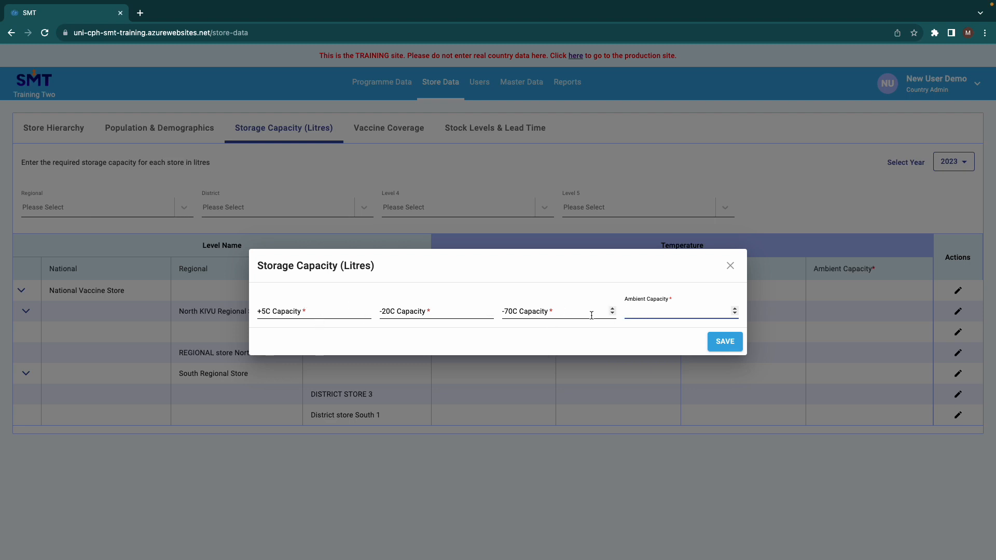
left_click_drag(372, 268, 343, 267)
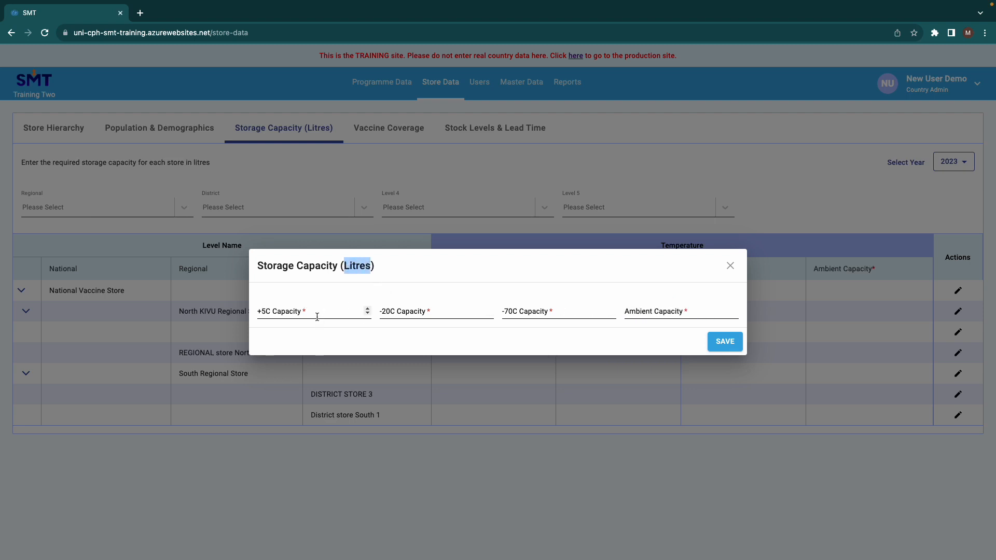
Step: Set the National Vaccine Store's +5C capacity to 20000 litres and its -20C capacity to 5000 litres
left_click(307, 315)
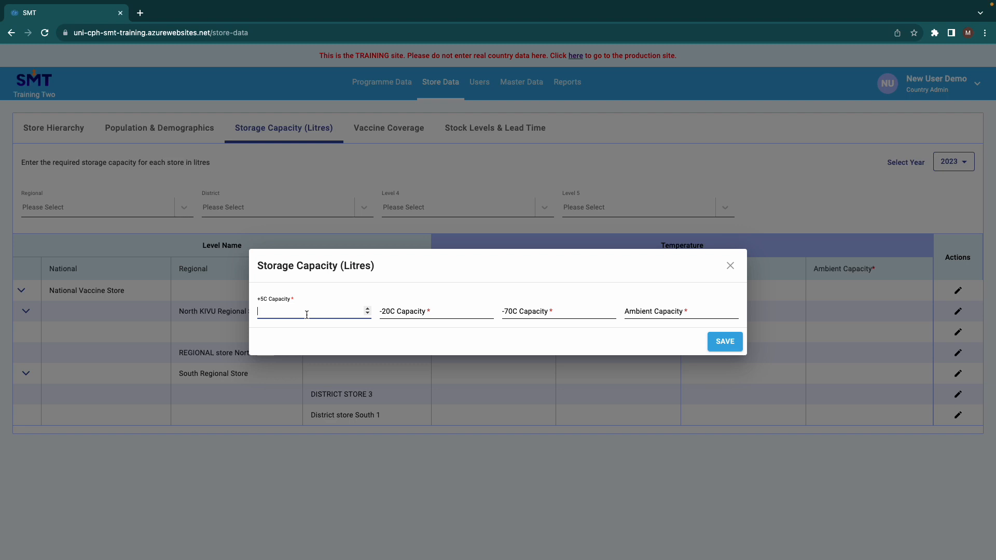
type("20000")
left_click(413, 312)
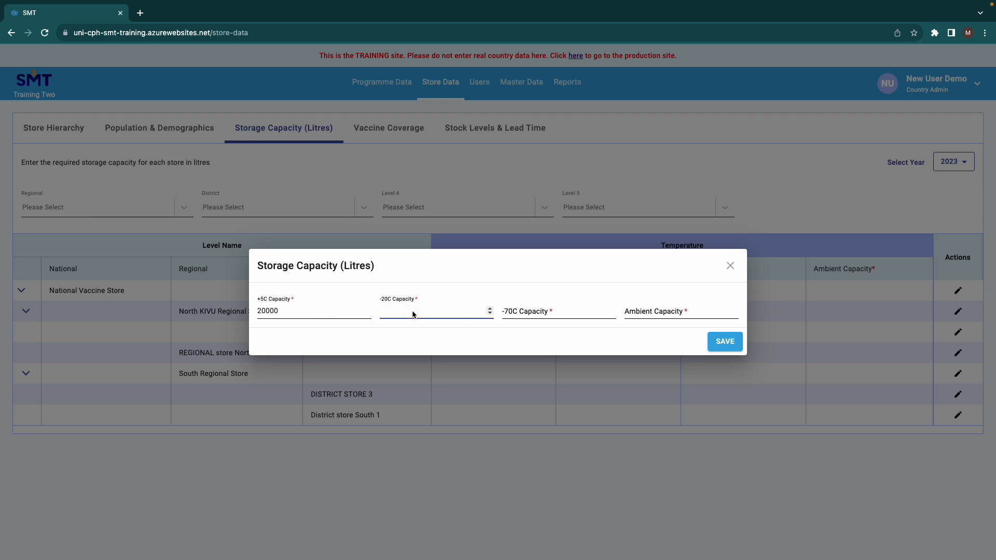
type("5000")
Step: Set the National Vaccine Store's -70C capacity to 800 litres and ambient capacity to 5000 litres, and save the entry
left_click(539, 314)
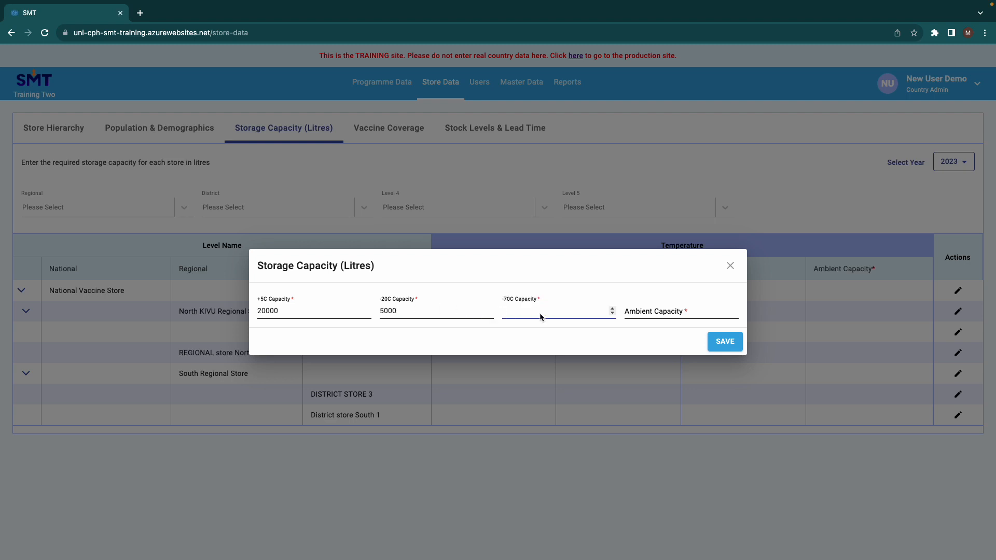
type("800")
left_click(642, 310)
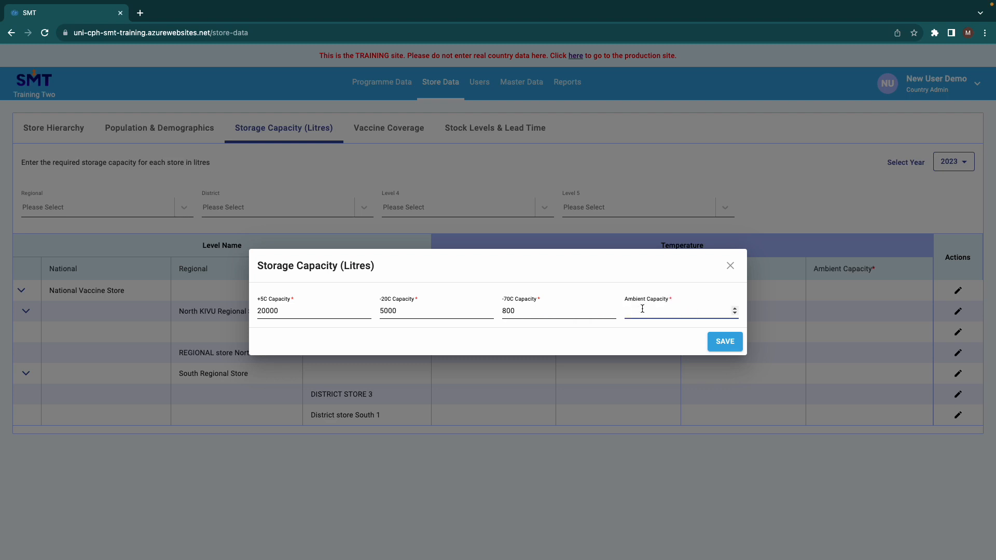
type("5000")
left_click(725, 342)
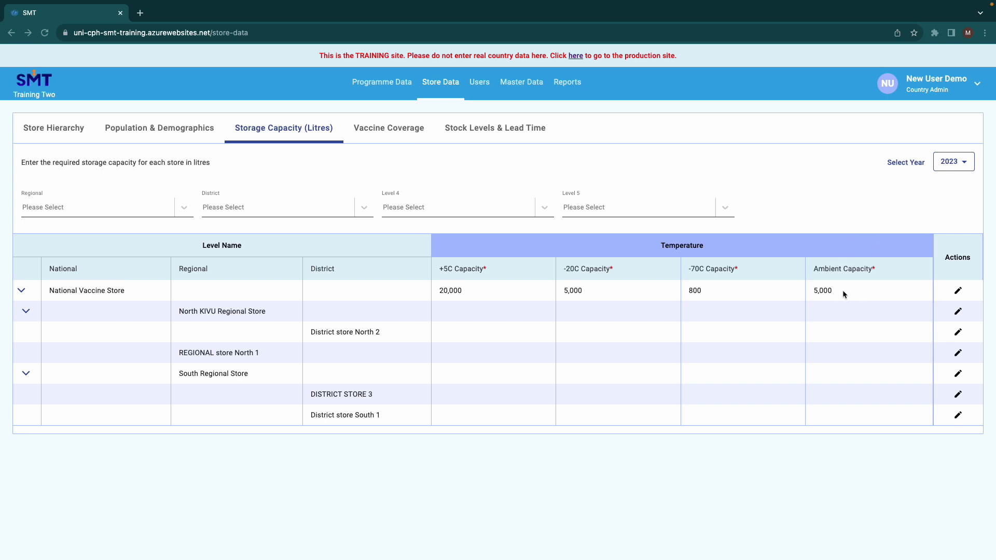
Step: Switch the user's role to Store Operator for the National Vaccine Store and apply the setting
left_click(978, 86)
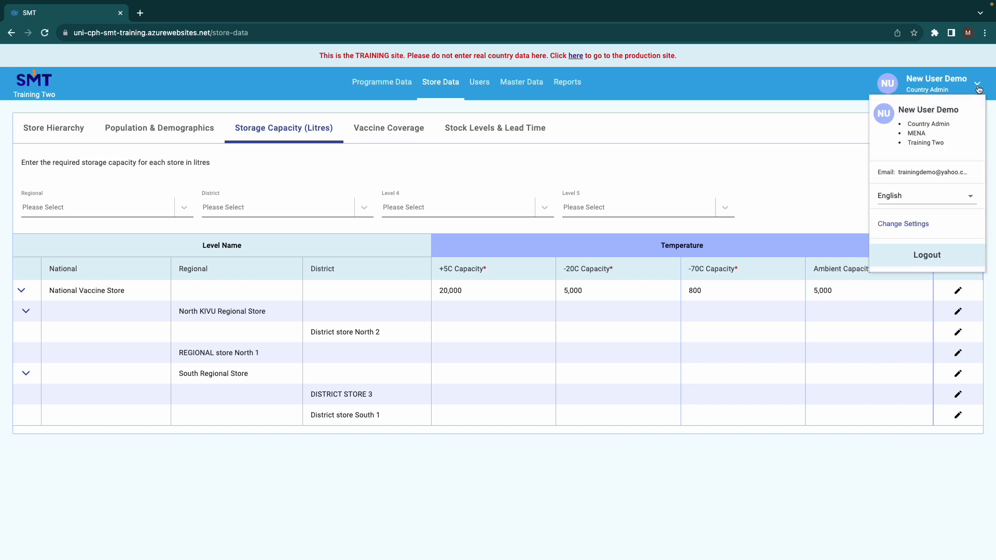
left_click(897, 223)
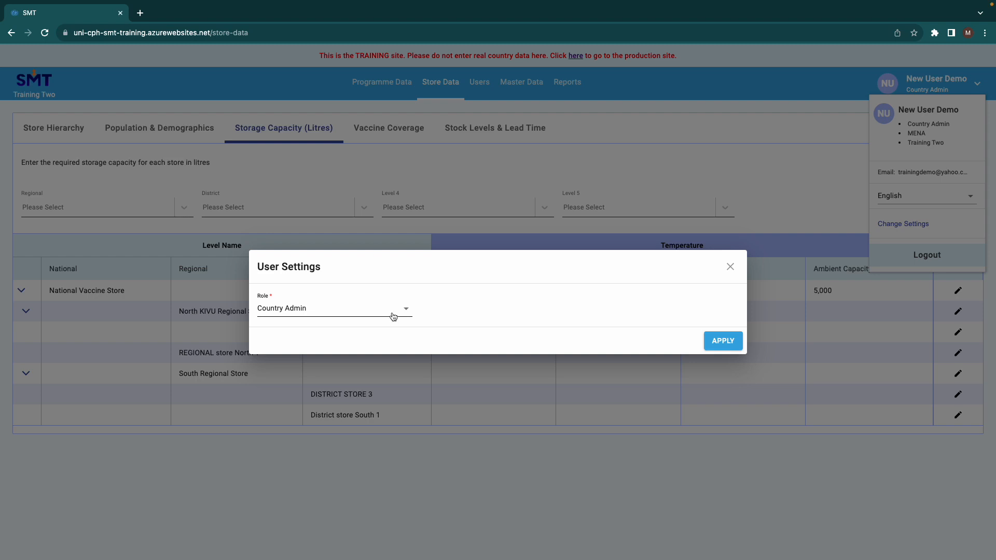
left_click(393, 317)
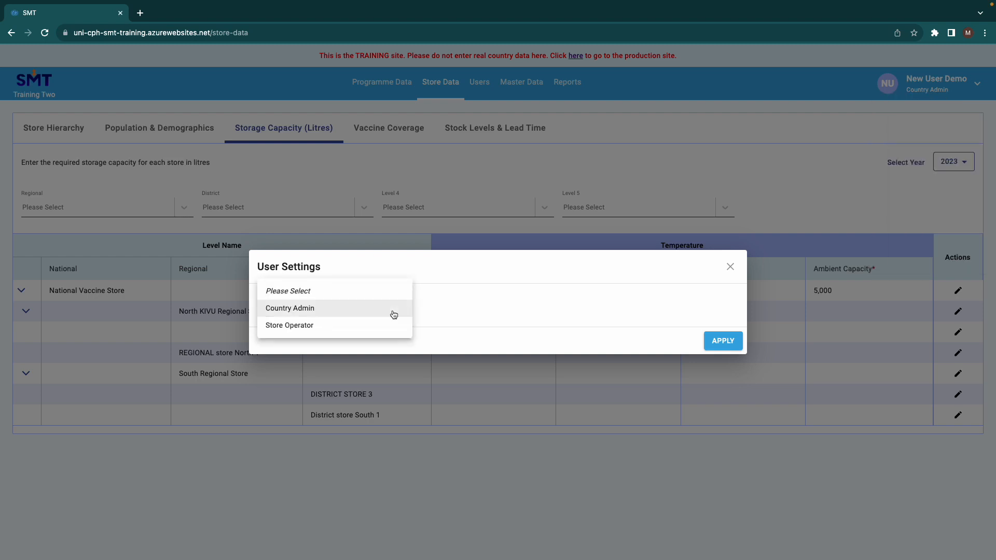
left_click(323, 326)
left_click(323, 333)
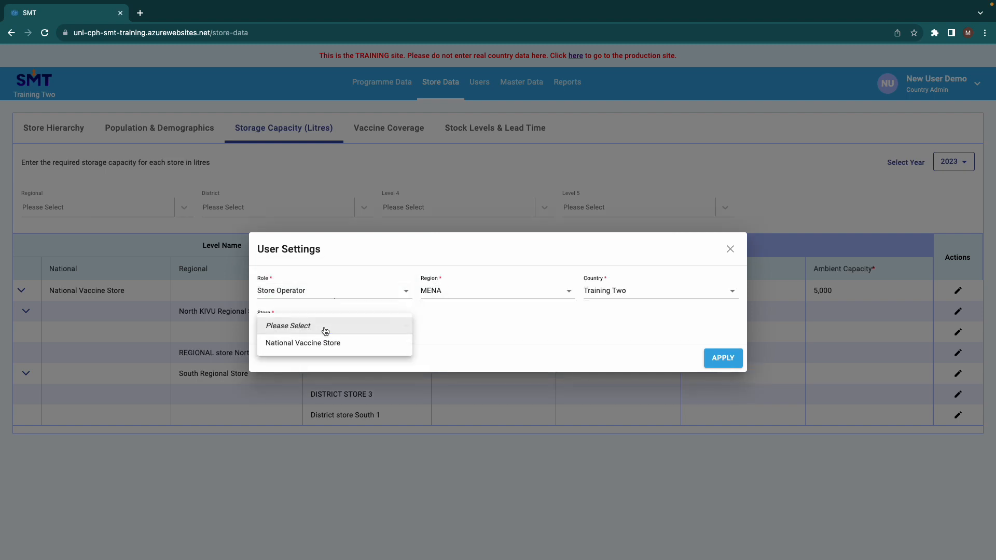
left_click(323, 343)
left_click(721, 359)
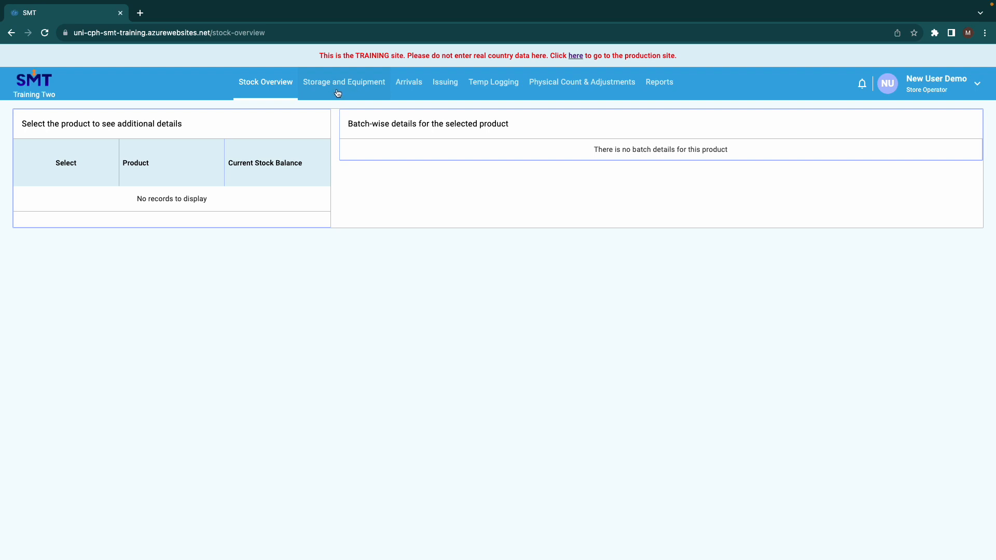
Step: Examine the required and available cold and dry storage capacities in the store's storage and equipment data
left_click(337, 93)
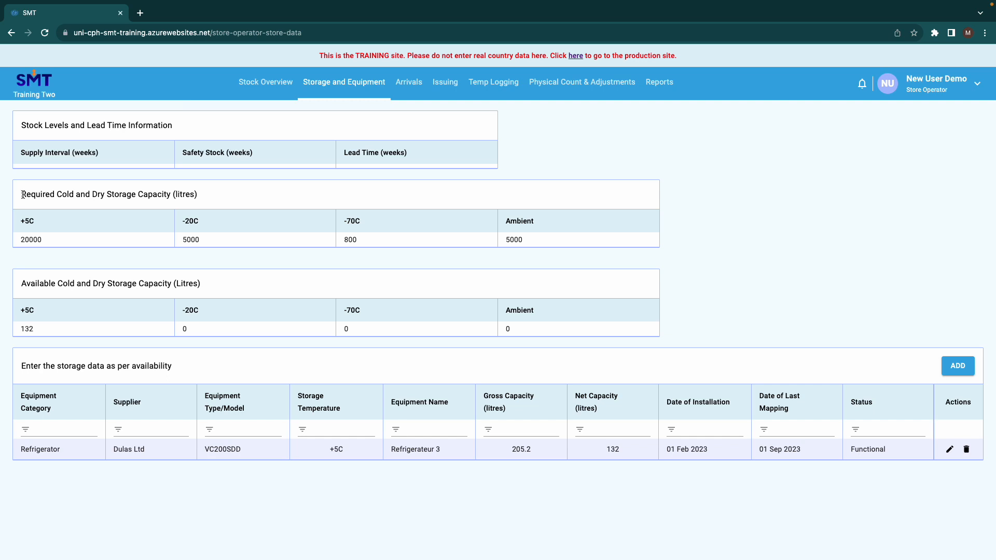
left_click_drag(21, 194, 172, 193)
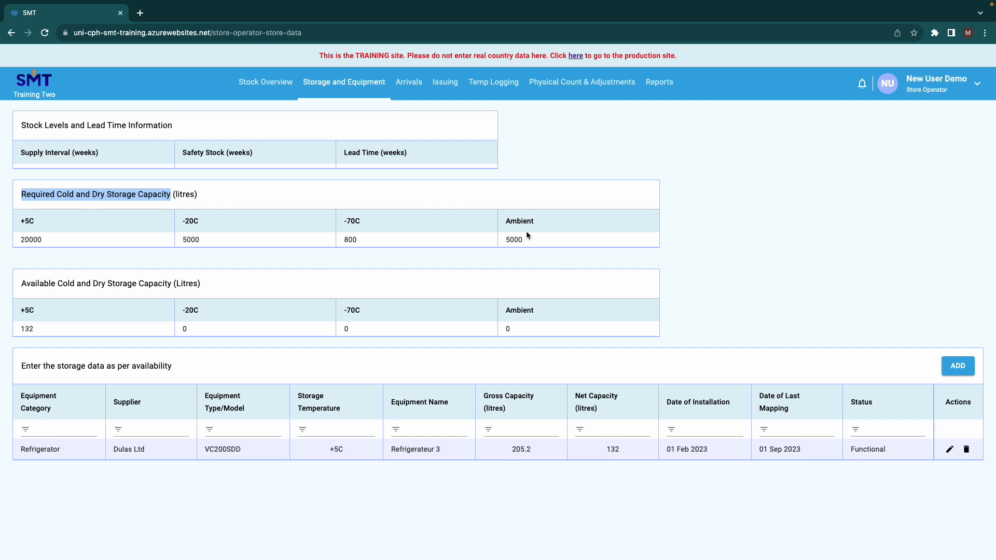
left_click(22, 282)
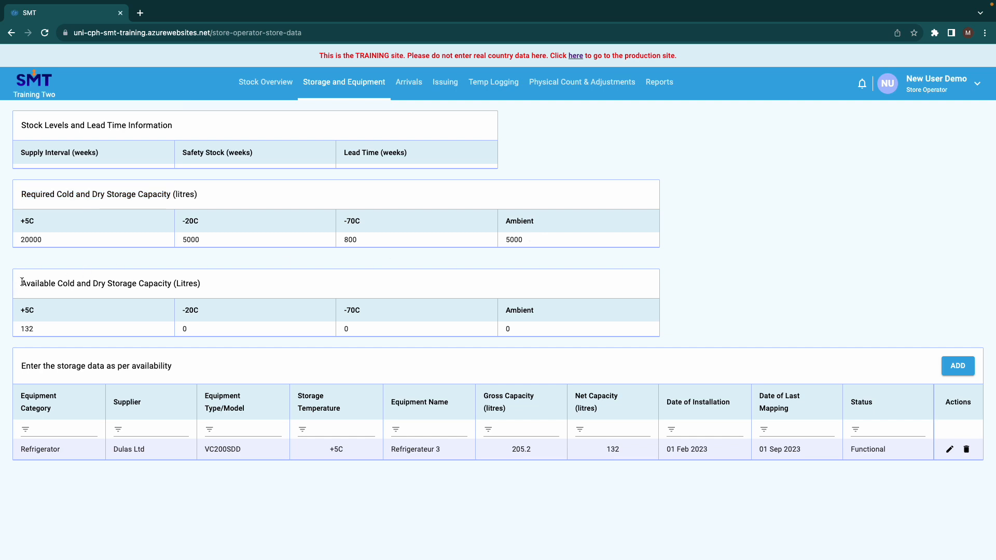
left_click_drag(22, 281, 171, 283)
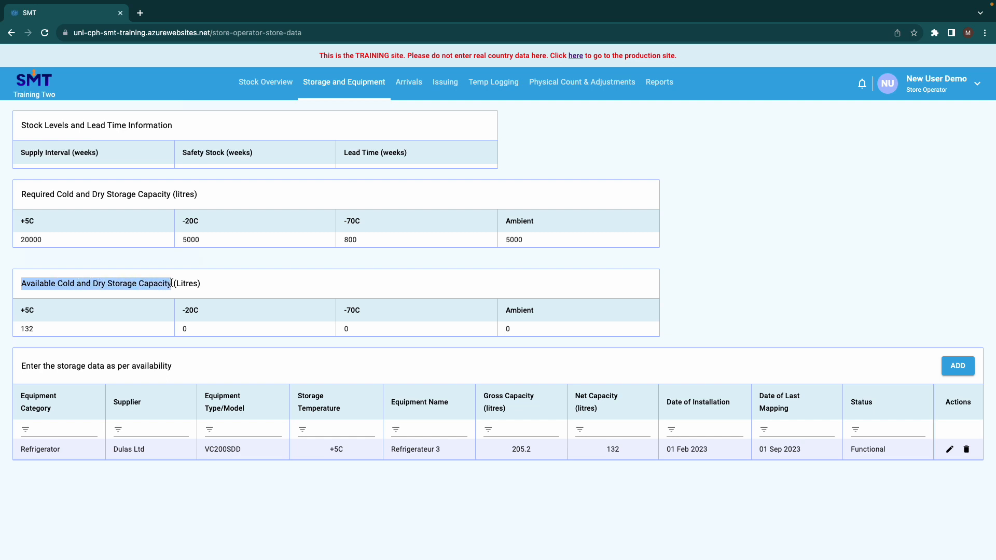